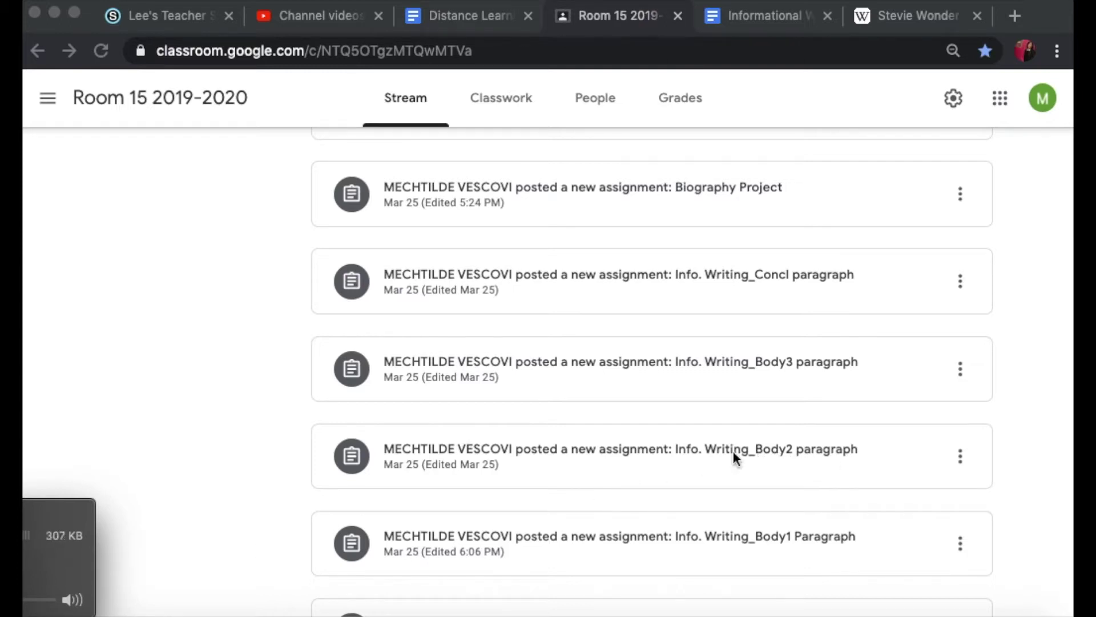
Open the Info. Writing_Body2 paragraph assignment and view its instructions.
left_click(521, 457)
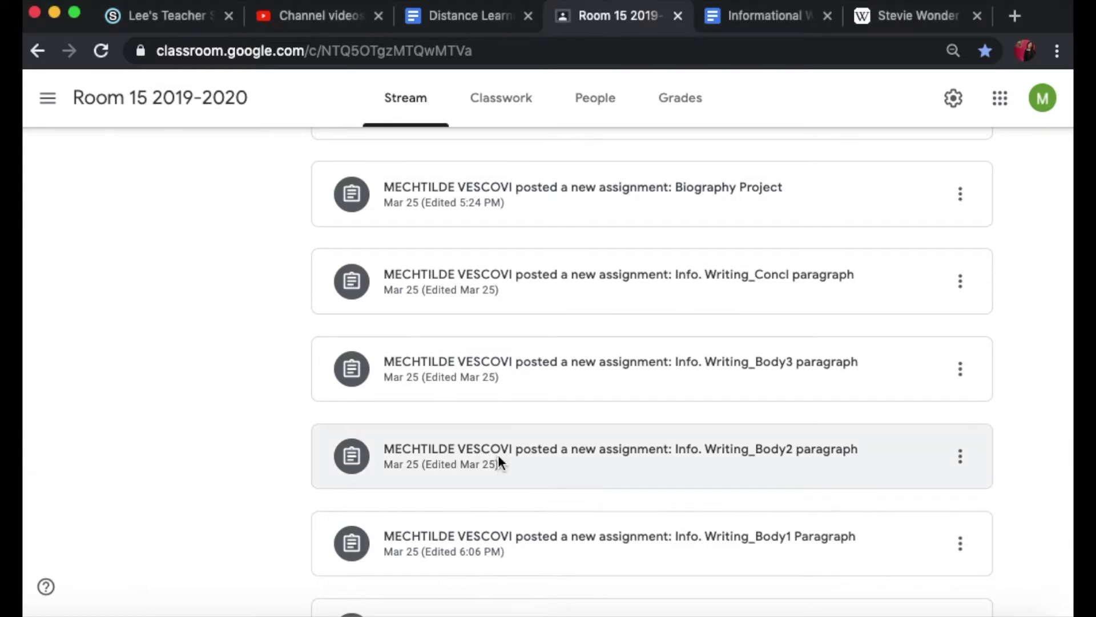
left_click(498, 456)
left_click(487, 100)
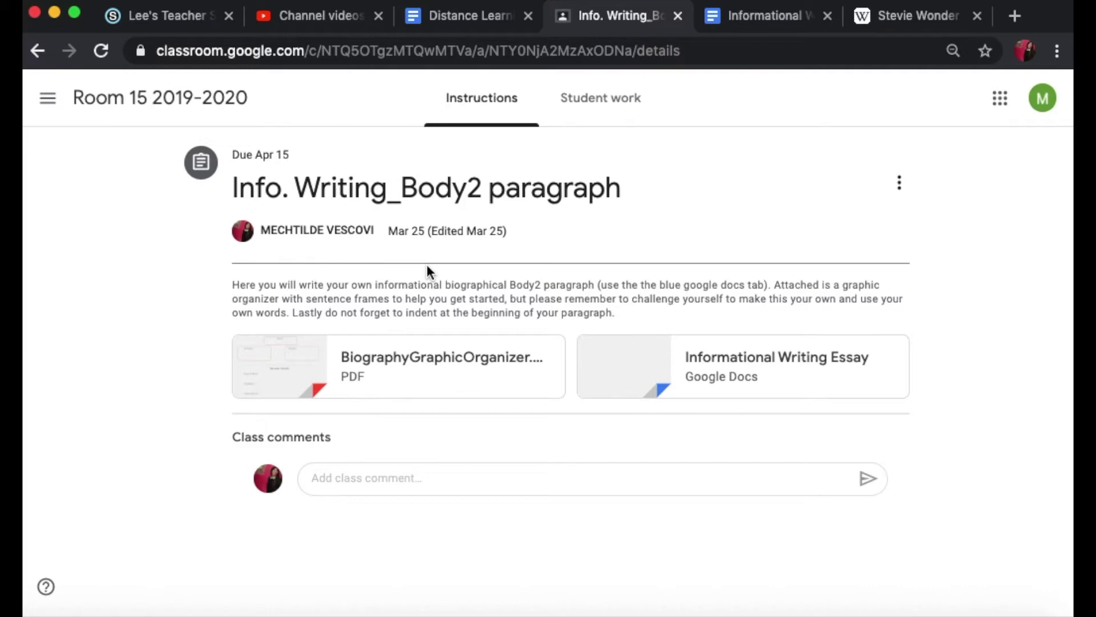
left_click(391, 378)
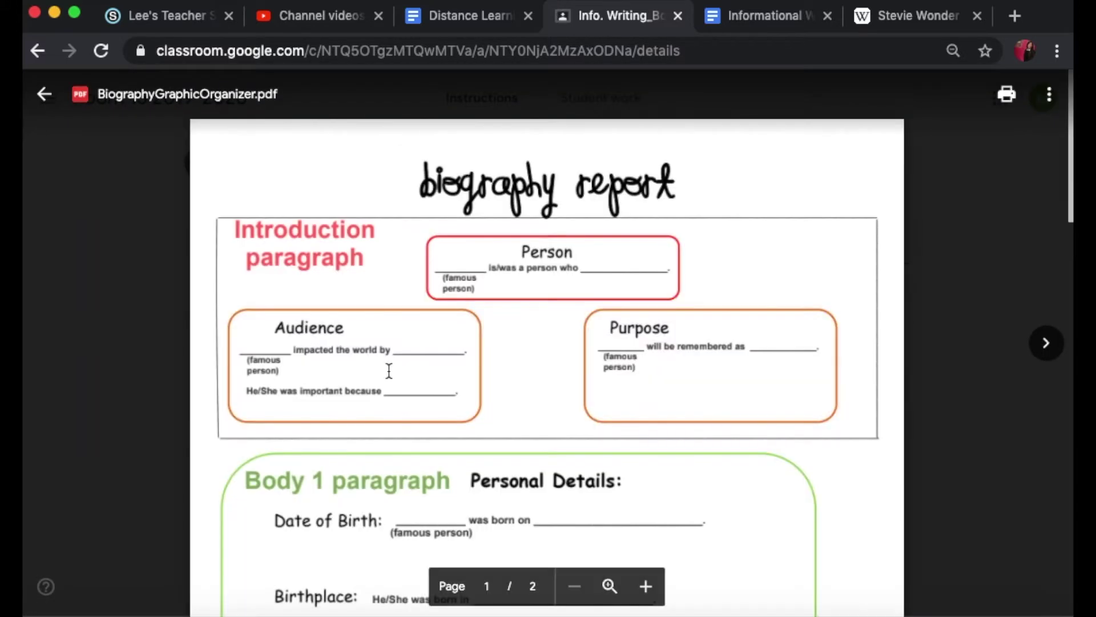
scroll(389, 371, "down", 10)
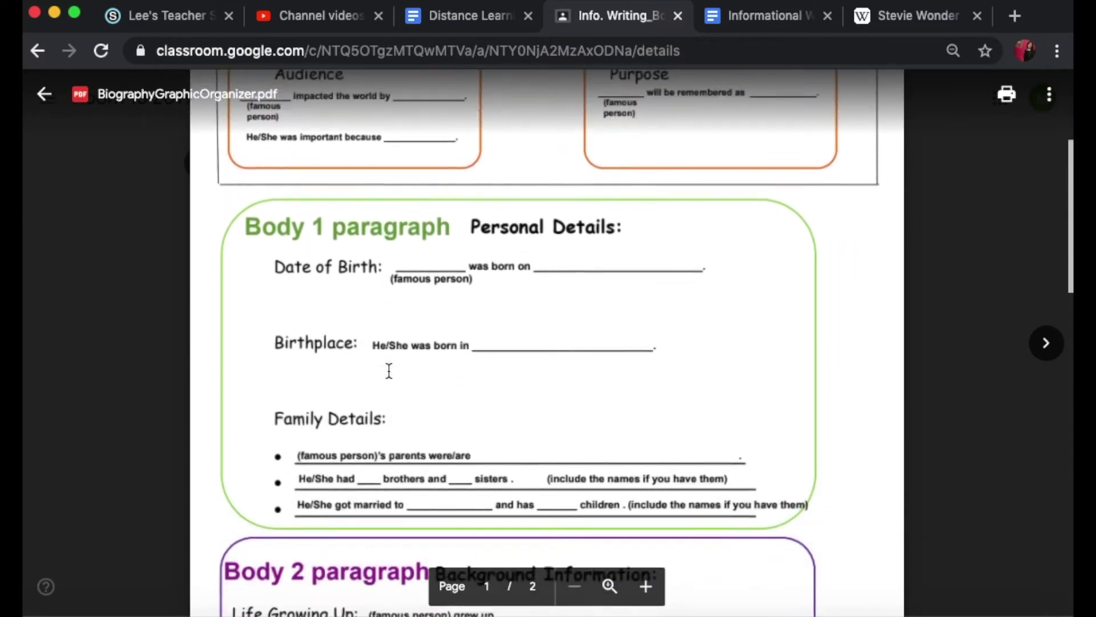
scroll(388, 372, "down", 3)
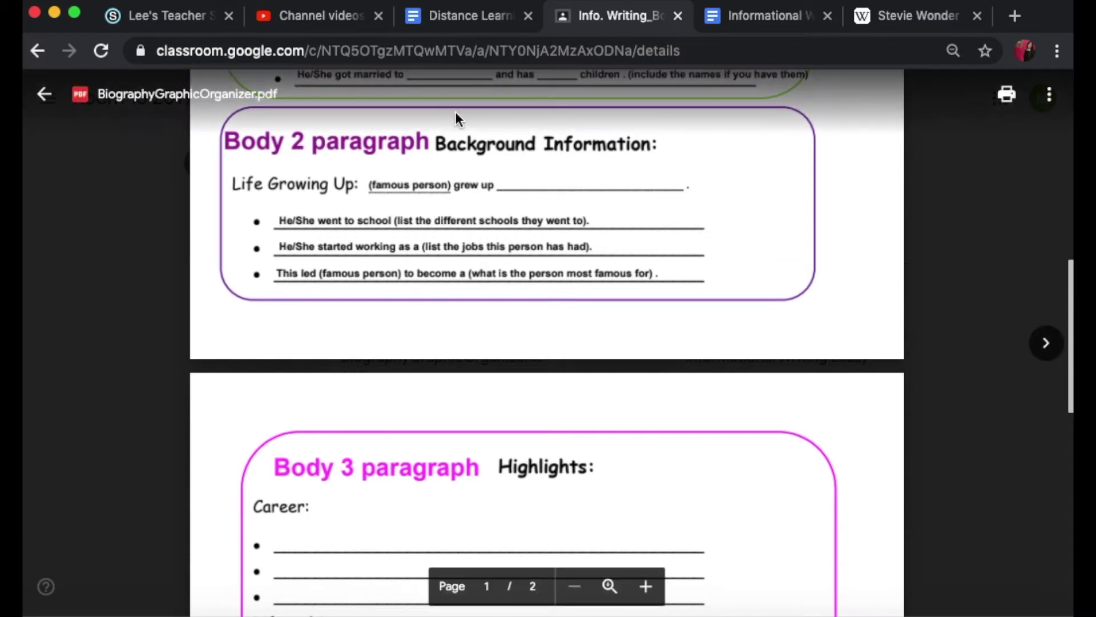
Close the graphic organizer and open the Informational Writing Essay Google Doc attachment.
left_click(44, 94)
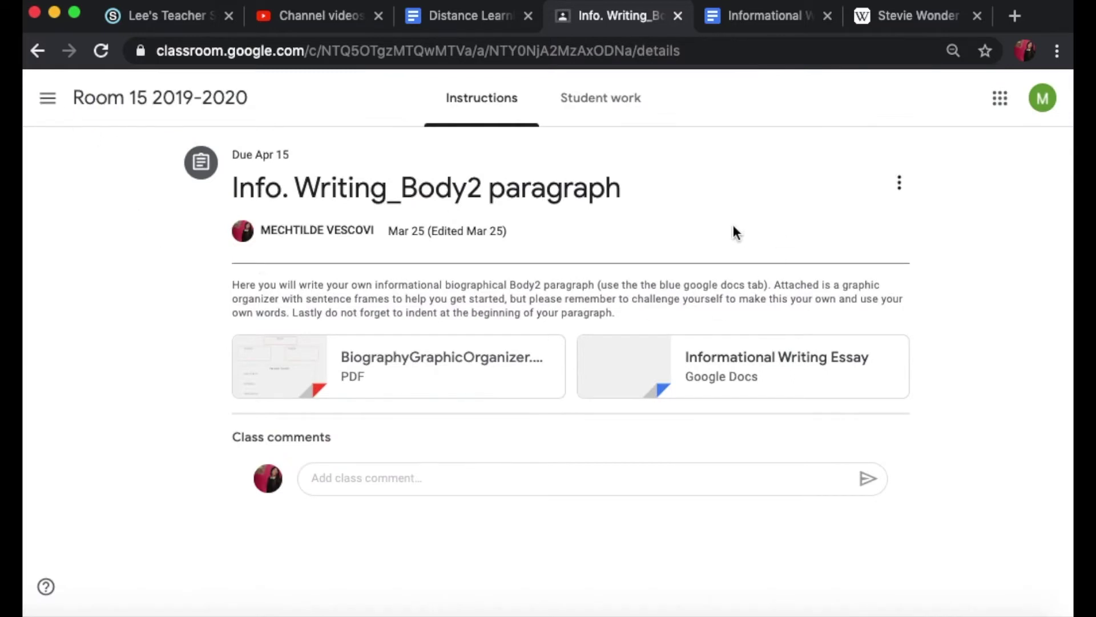
left_click(665, 390)
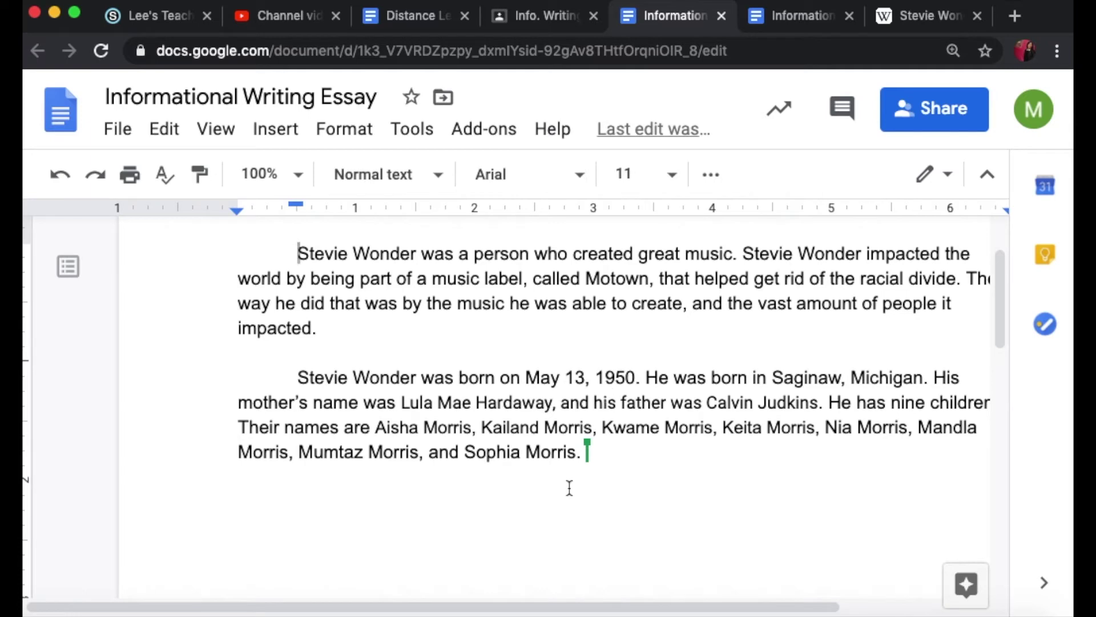
Add a new paragraph after 'Sophia Morris.' reading 'Stevie Wonder grew up in Detroit, Michigan.'.
scroll(597, 451, "right", 1)
scroll(600, 450, "right", 5)
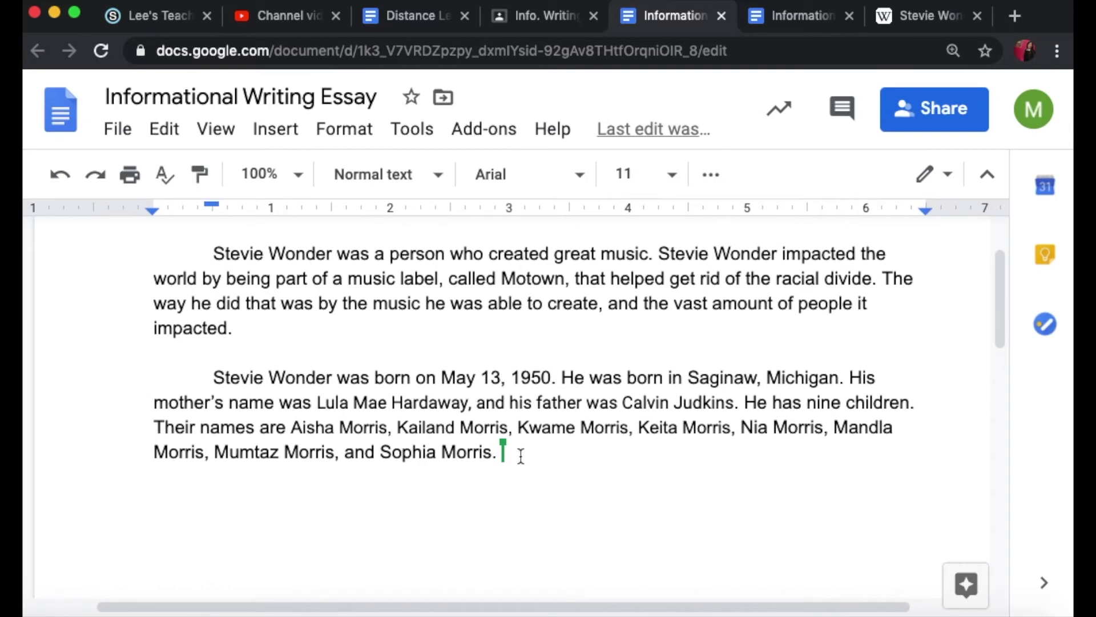
key("Return")
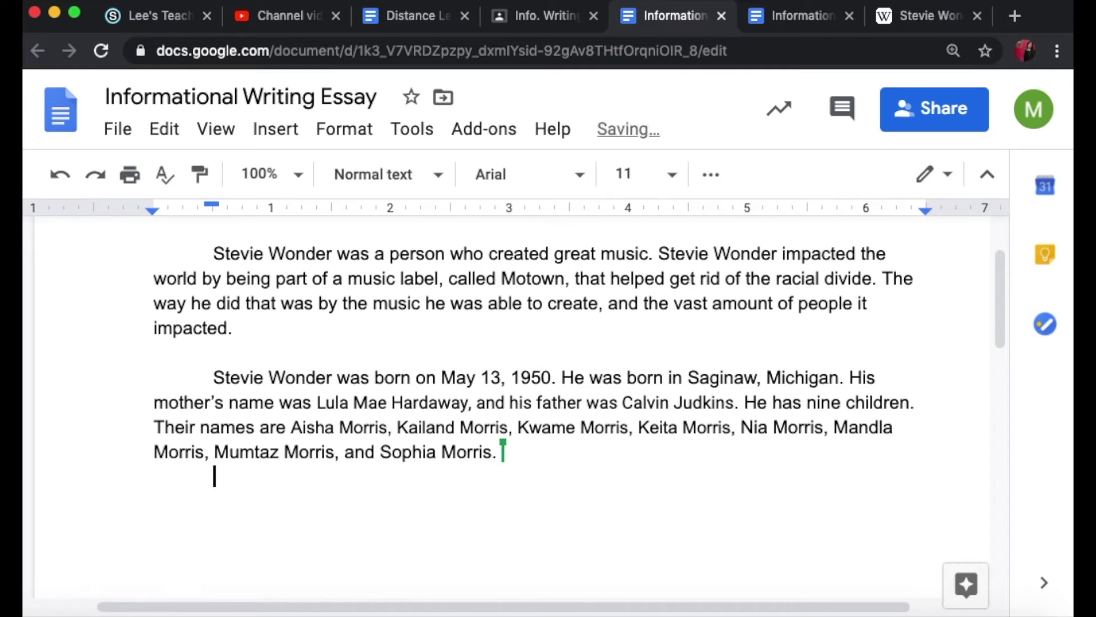
key("Return")
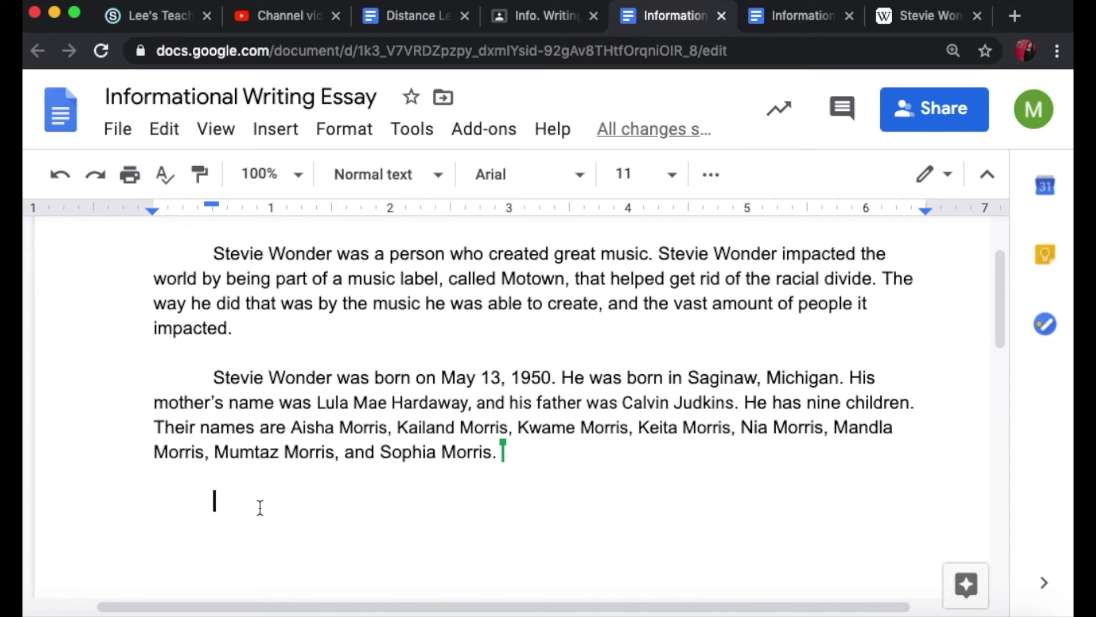
type("Steiv")
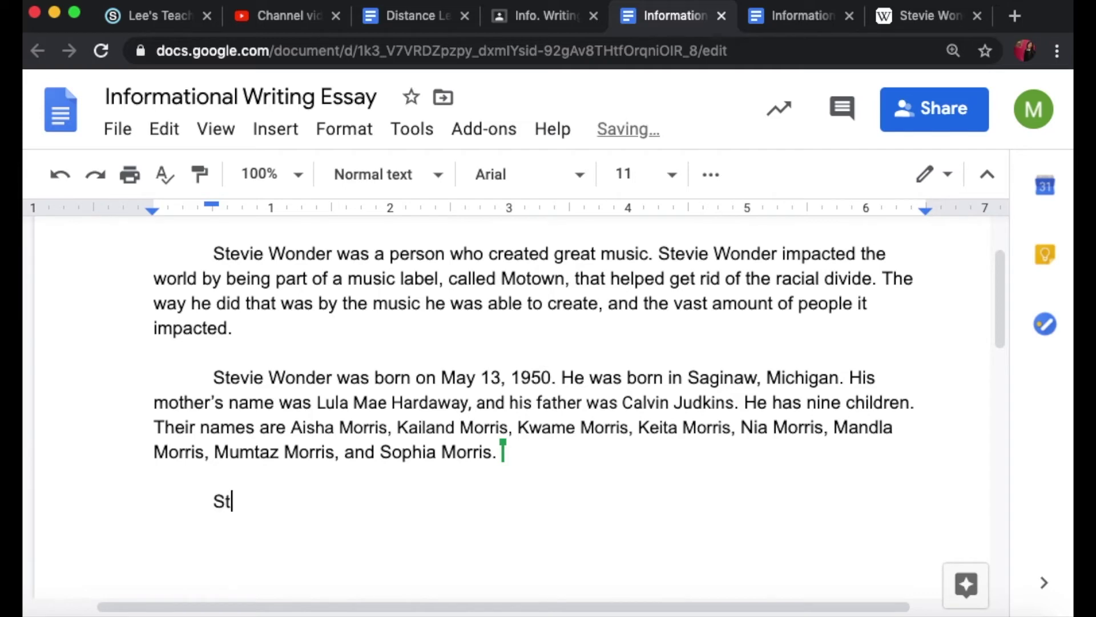
key("BackSpace")
key("BackSpace")
type("vie Wonder gre")
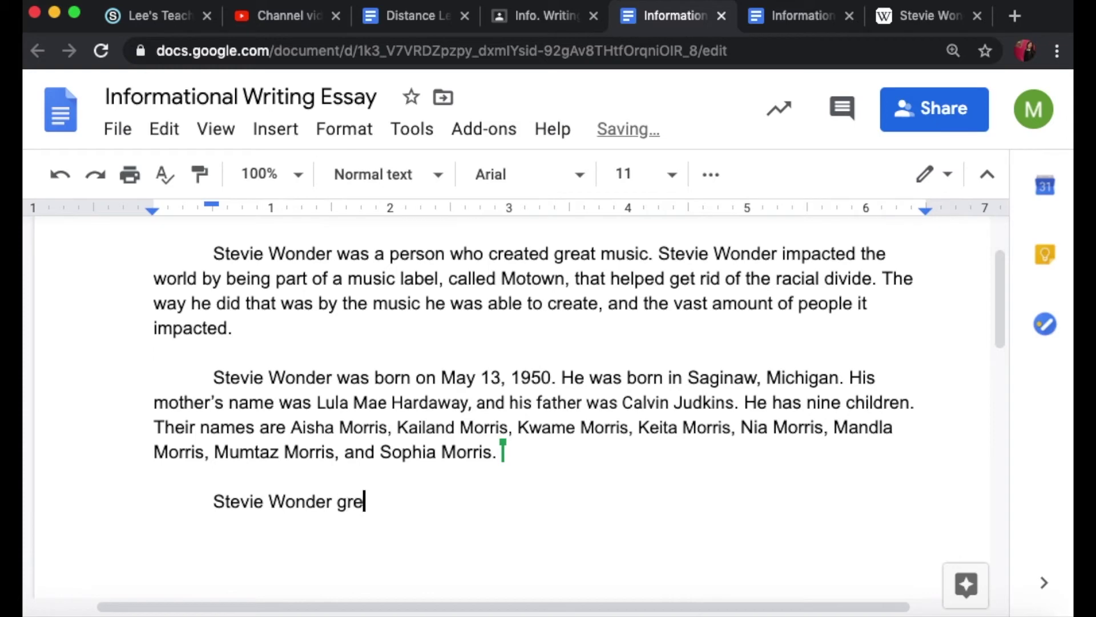
type("w up in ")
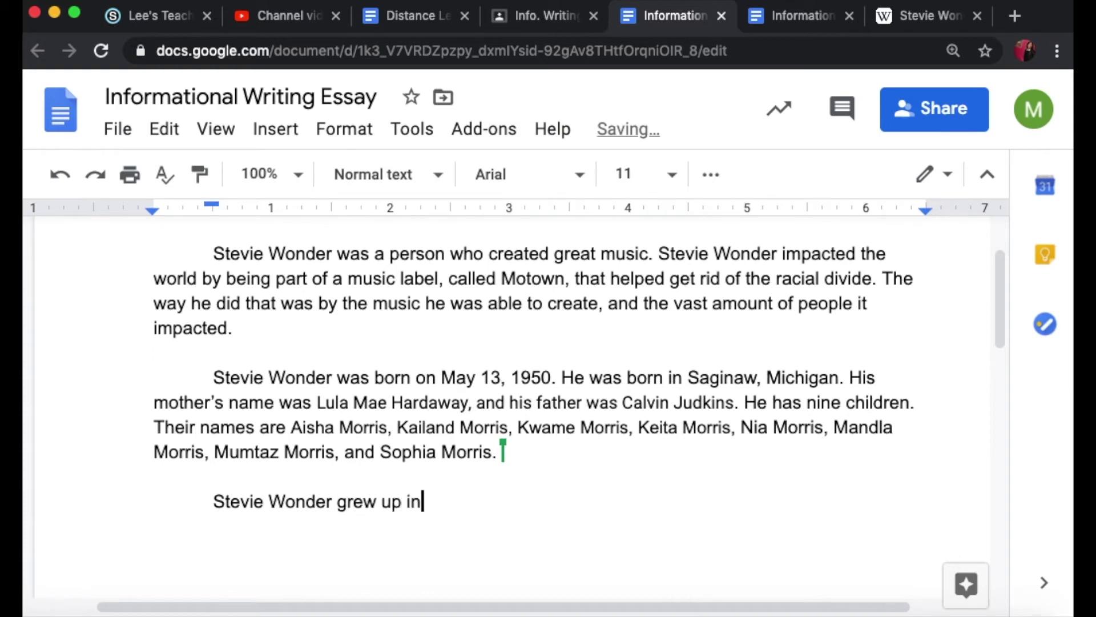
type("Detrio")
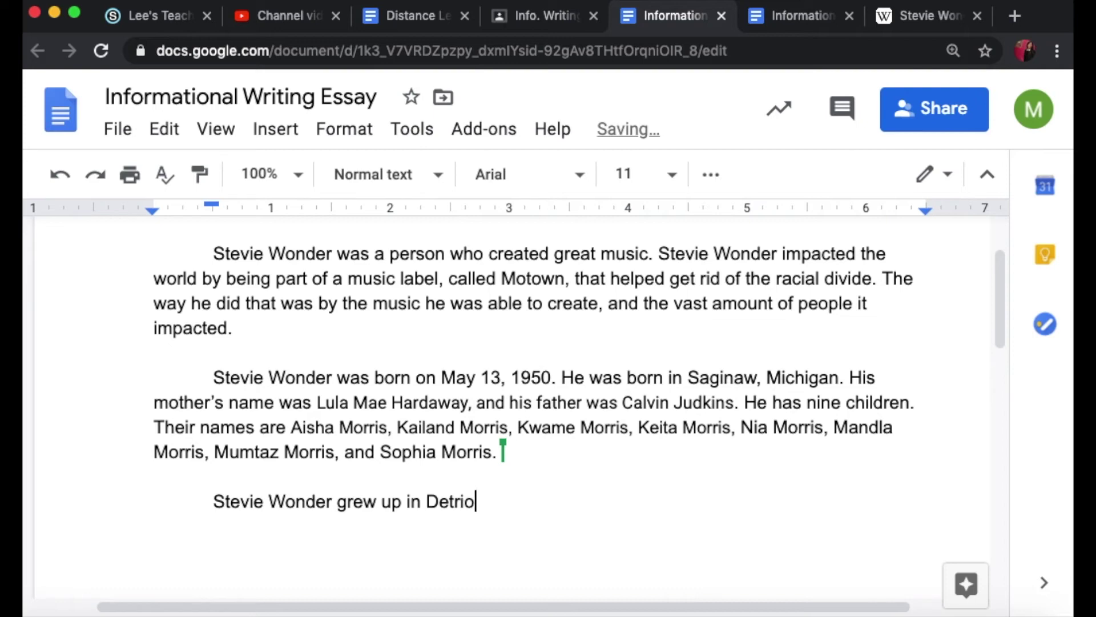
key("BackSpace")
key("BackSpace")
type("oit,")
type(" Mich")
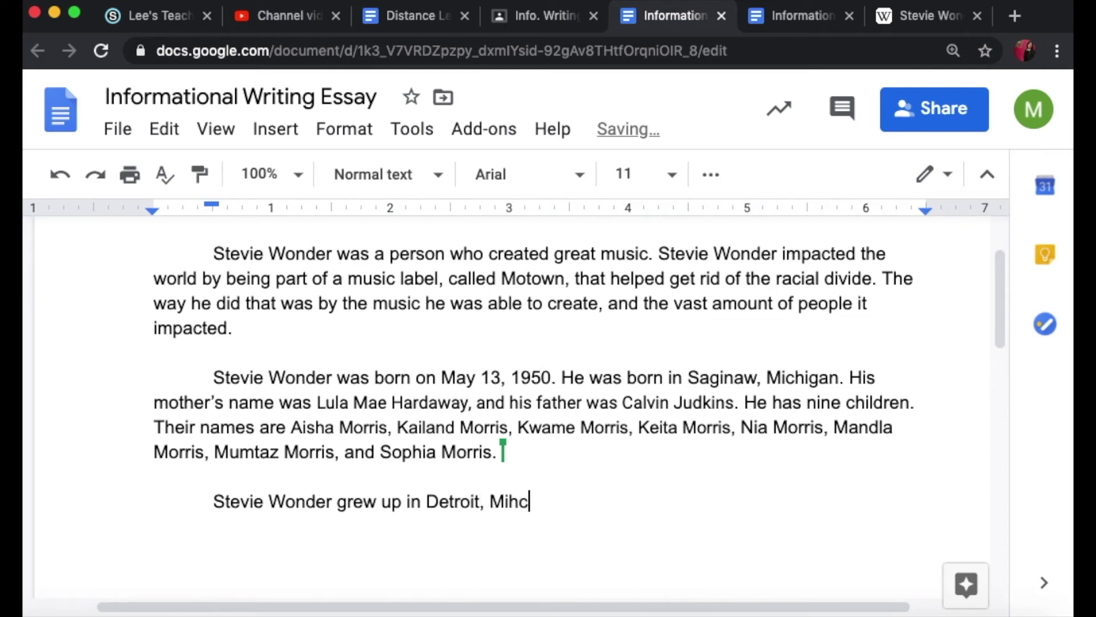
type("igan.")
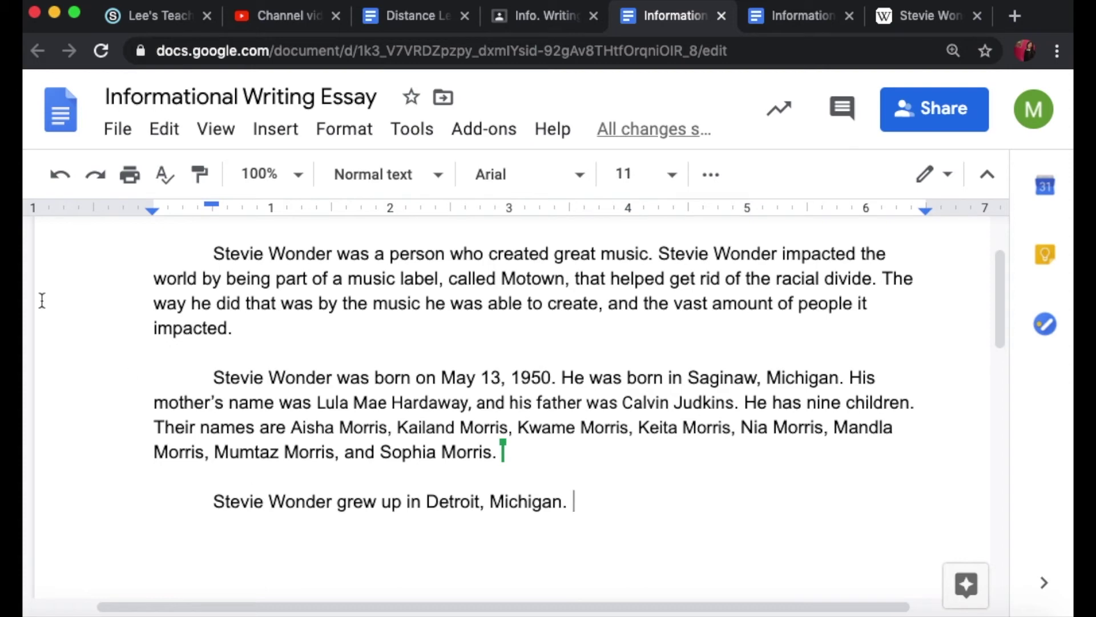
left_click(522, 19)
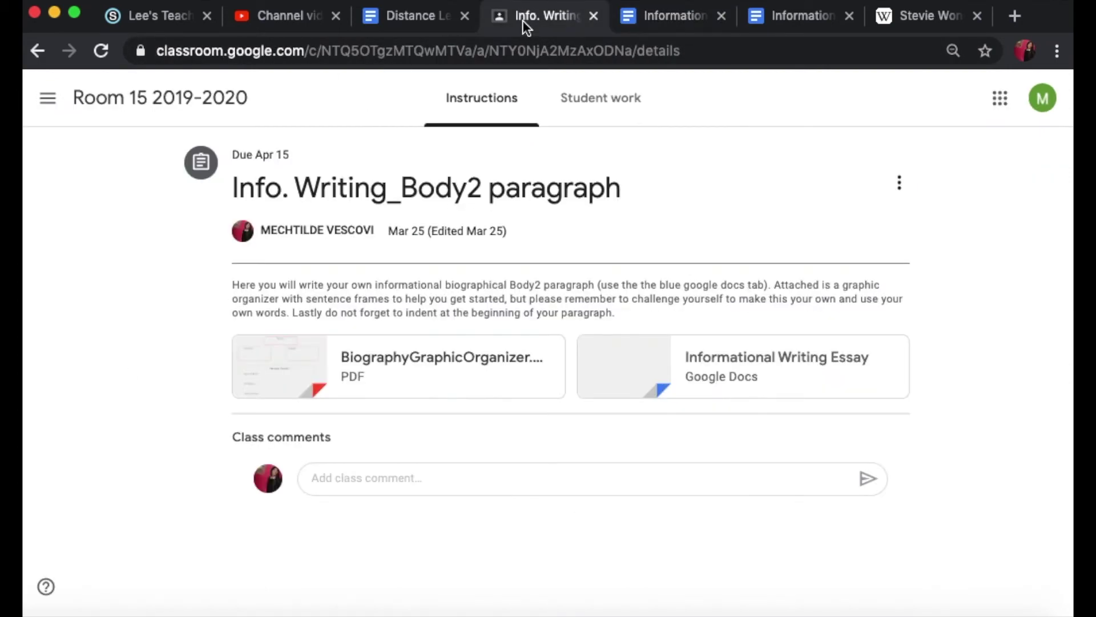
Review the BiographyGraphicOrganizer PDF's Body 2 prompts, then return to the essay document.
left_click(267, 363)
scroll(331, 463, "down", 10)
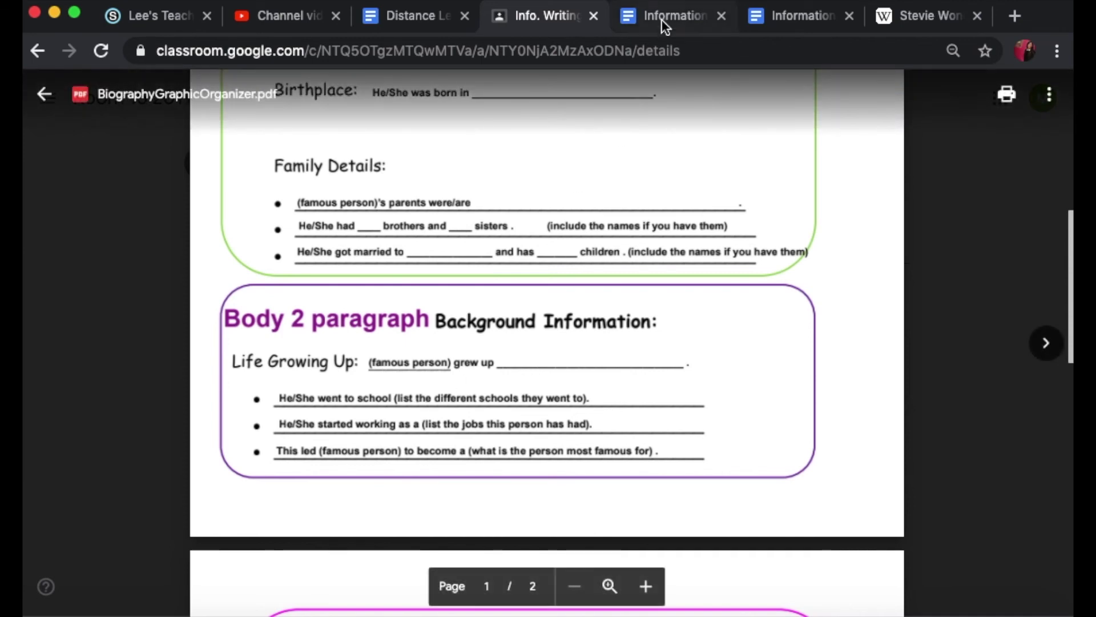
left_click(661, 19)
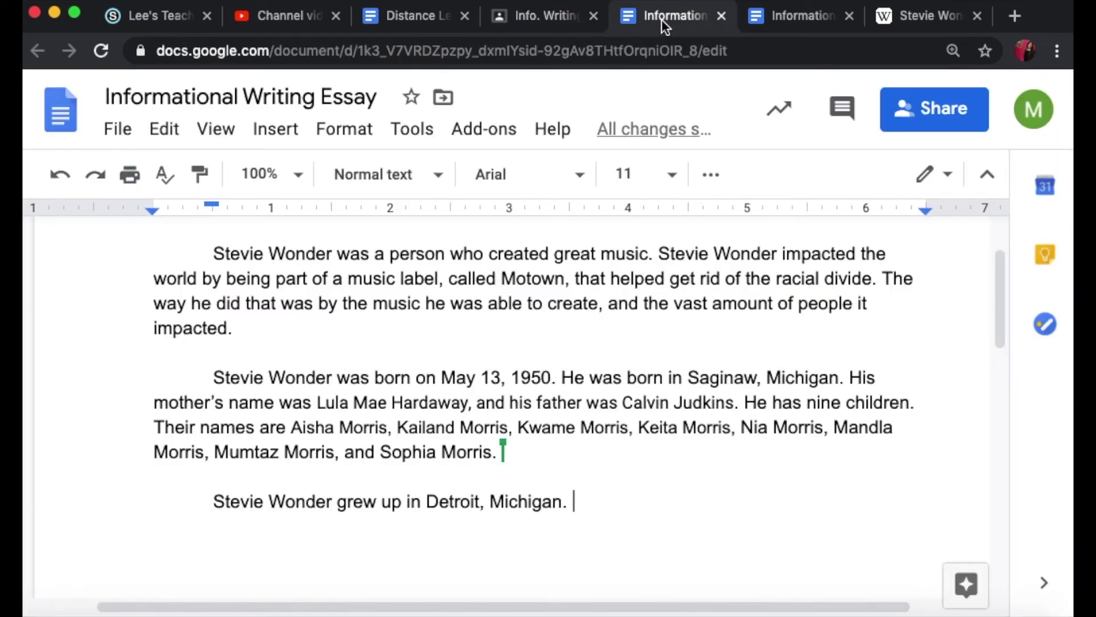
Go to the Google Docs home page and scroll to the Recent documents list.
left_click(66, 120)
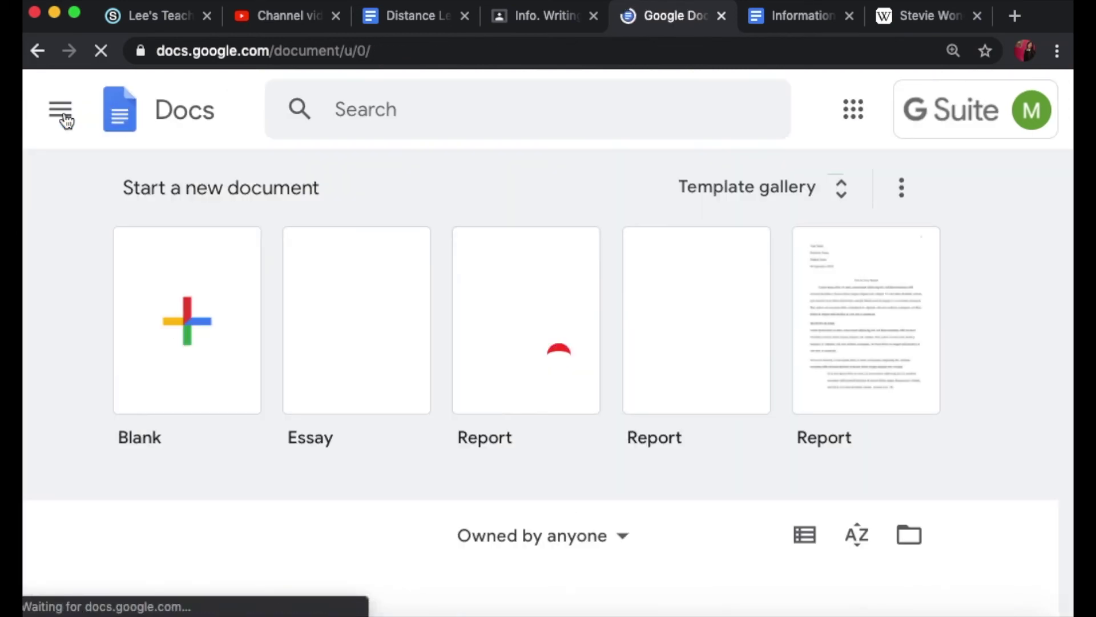
scroll(94, 471, "down", 1)
scroll(94, 471, "down", 5)
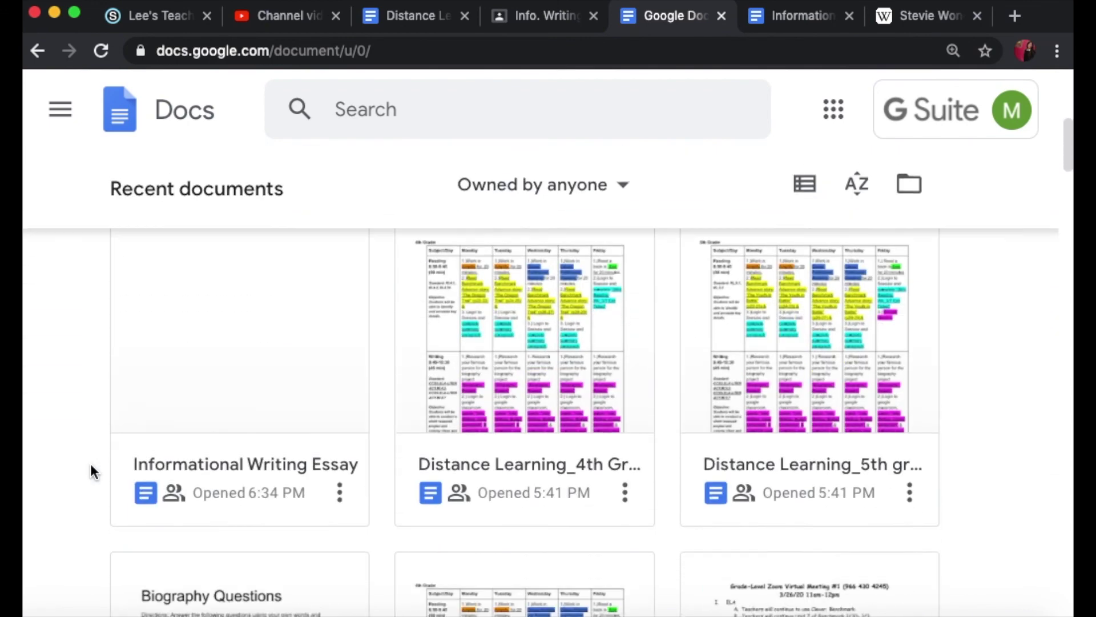
scroll(93, 470, "down", 5)
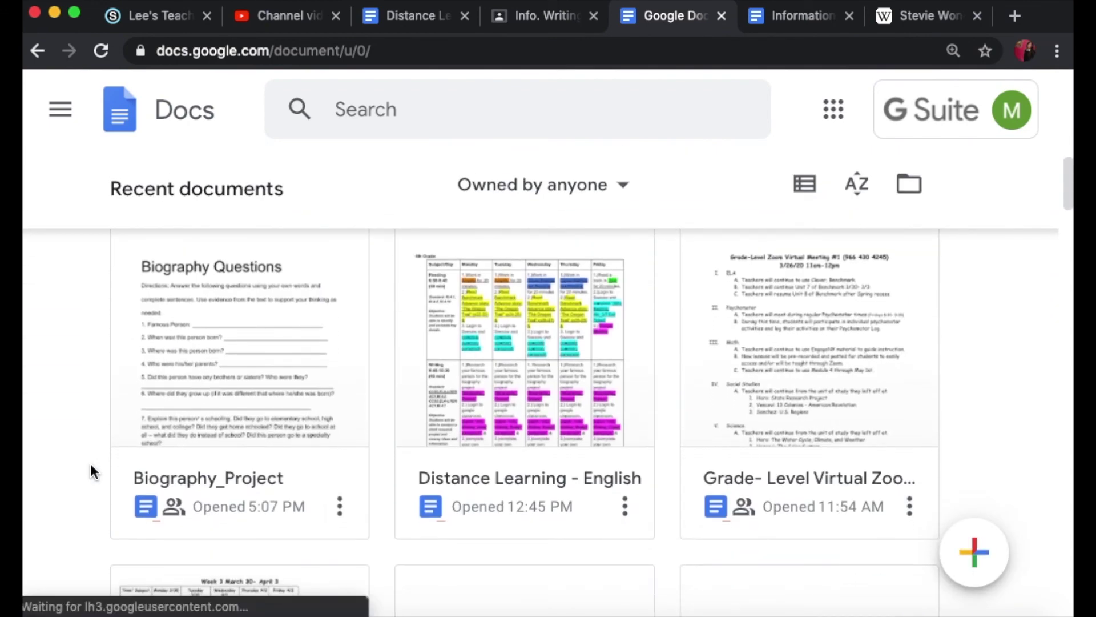